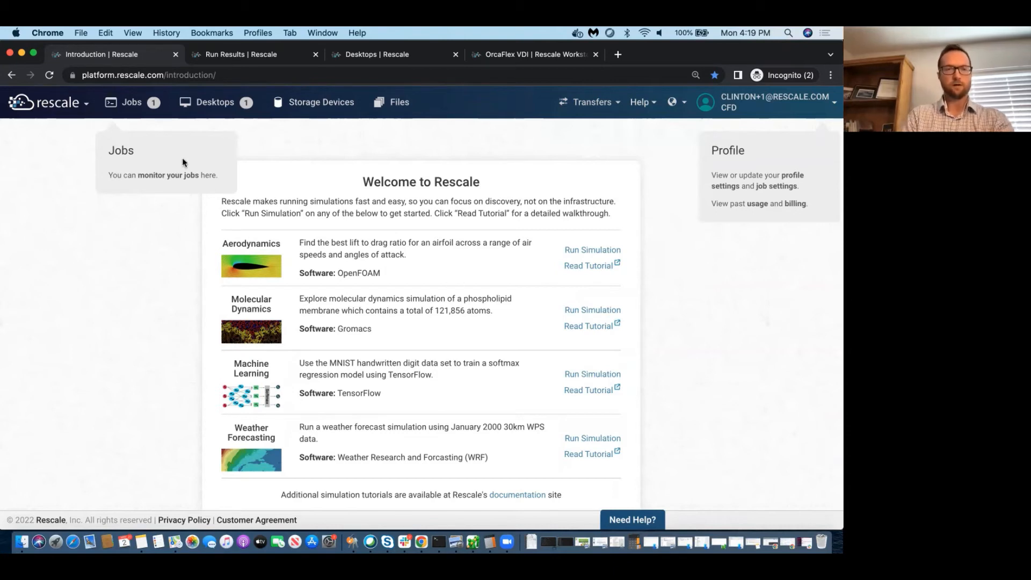
Create a new job and name it OrcaFlex
click(133, 108)
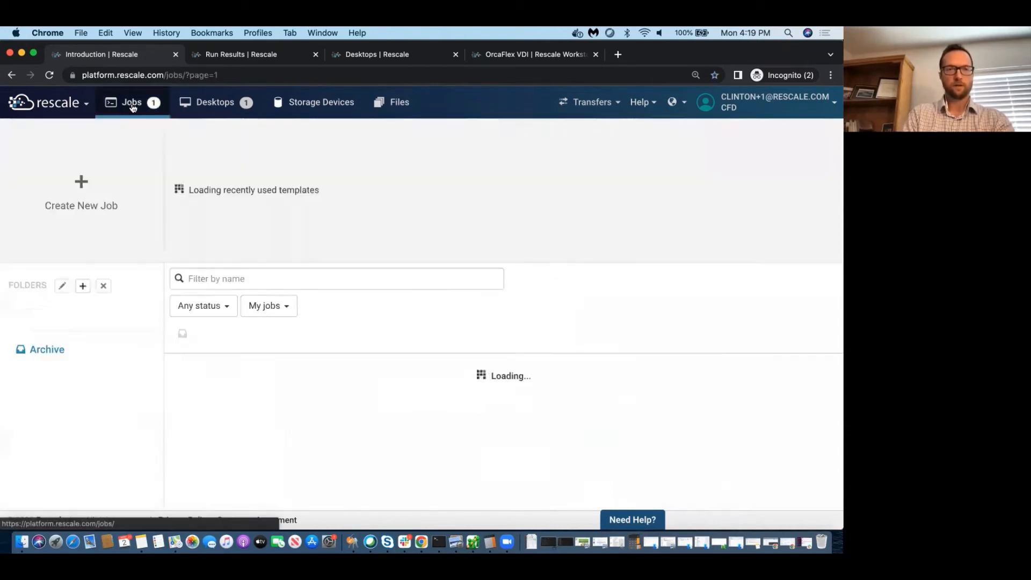
click(106, 186)
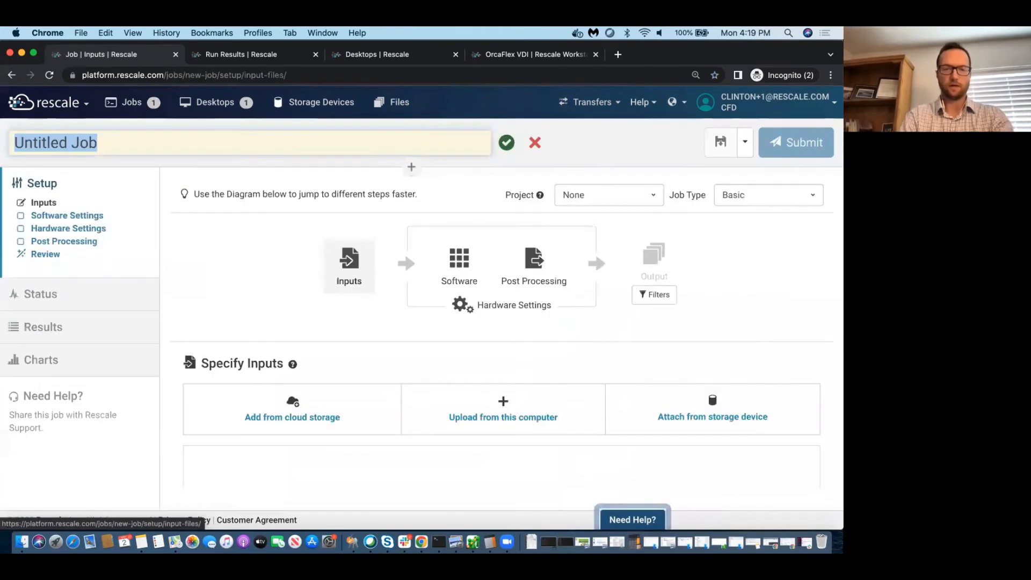
text(OrcaF)
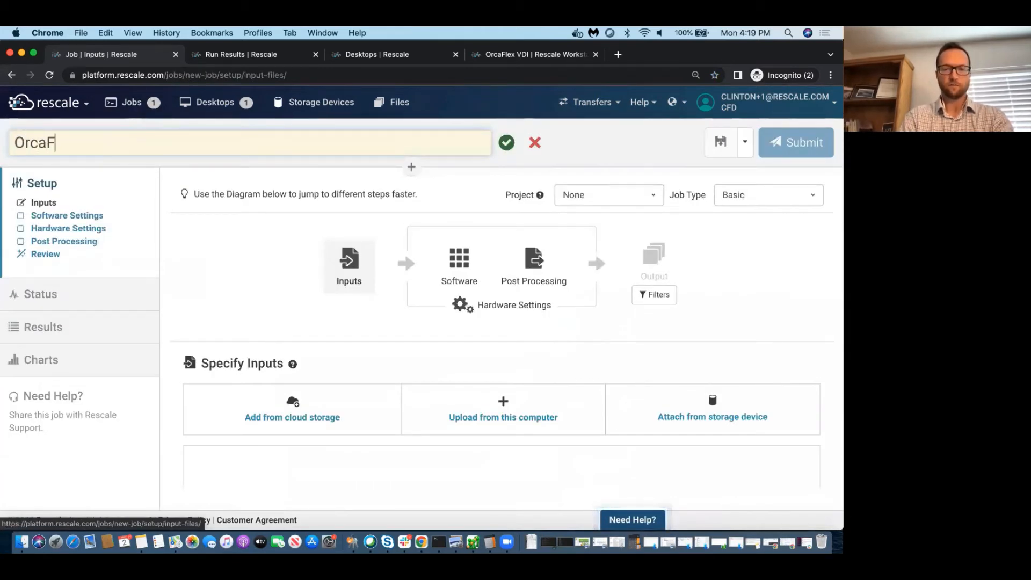
text(lex)
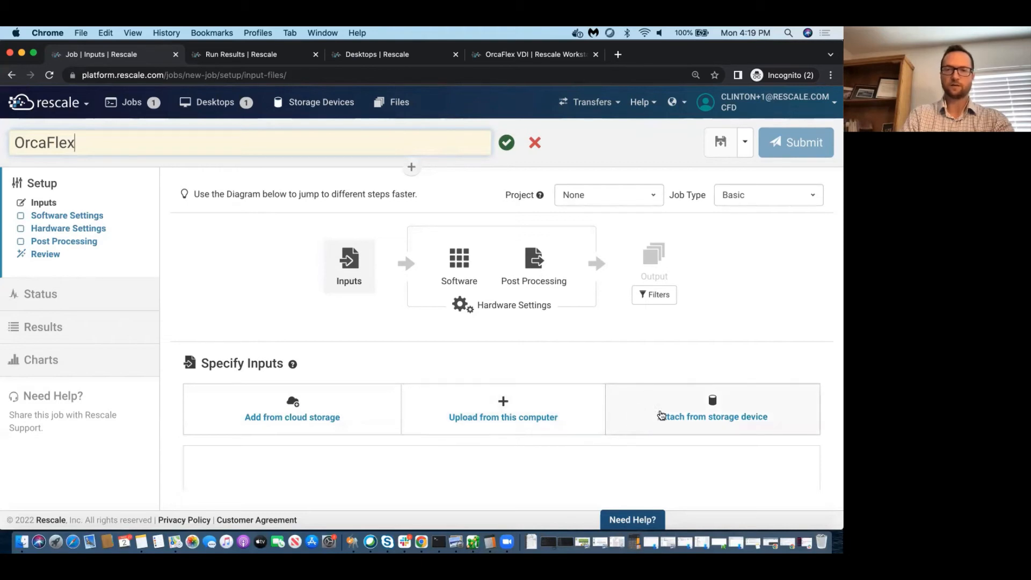
Add setup.py and B06 Running BOP.sim from cloud storage as the job's input files
click(374, 413)
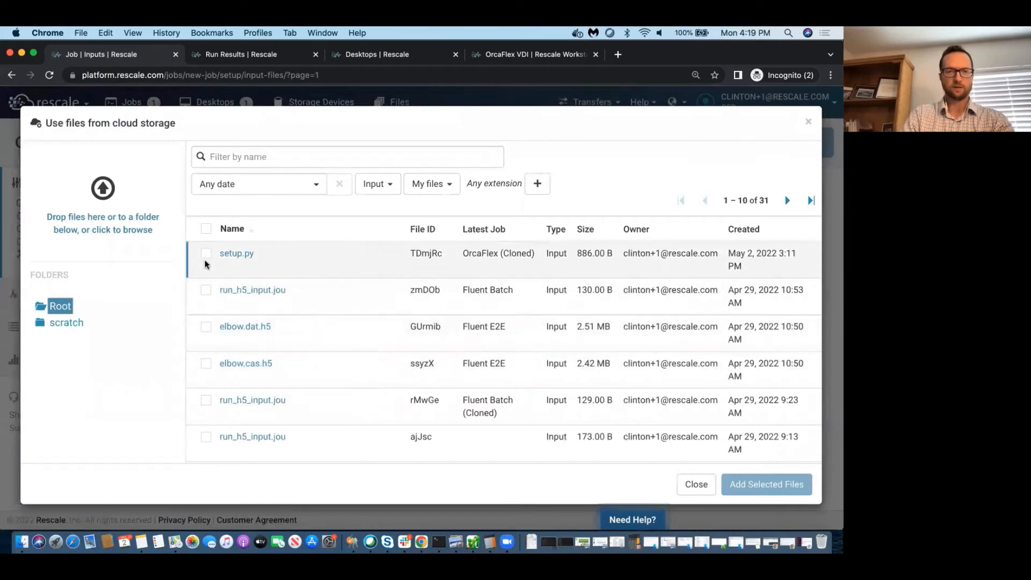
click(205, 255)
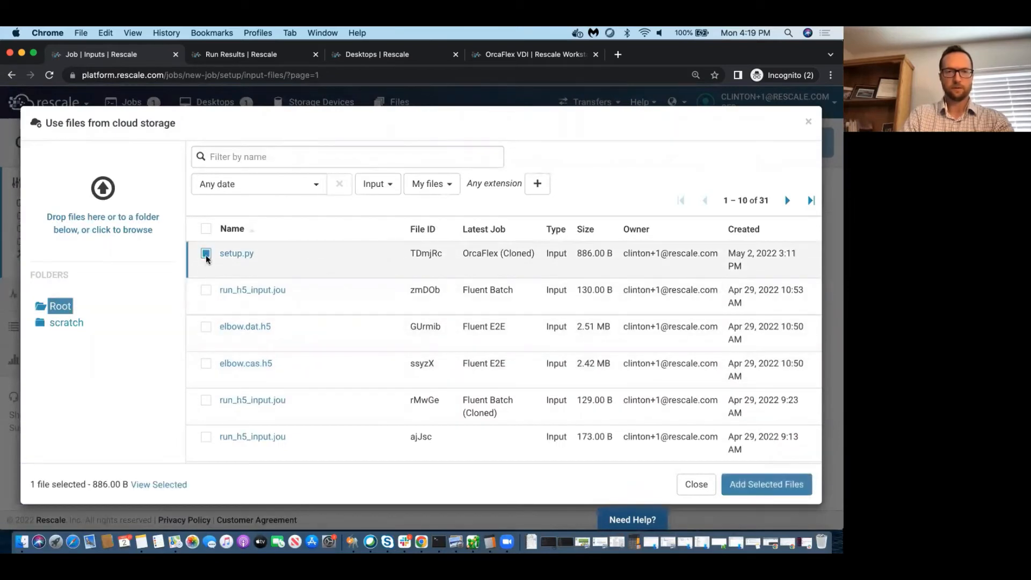
click(309, 161)
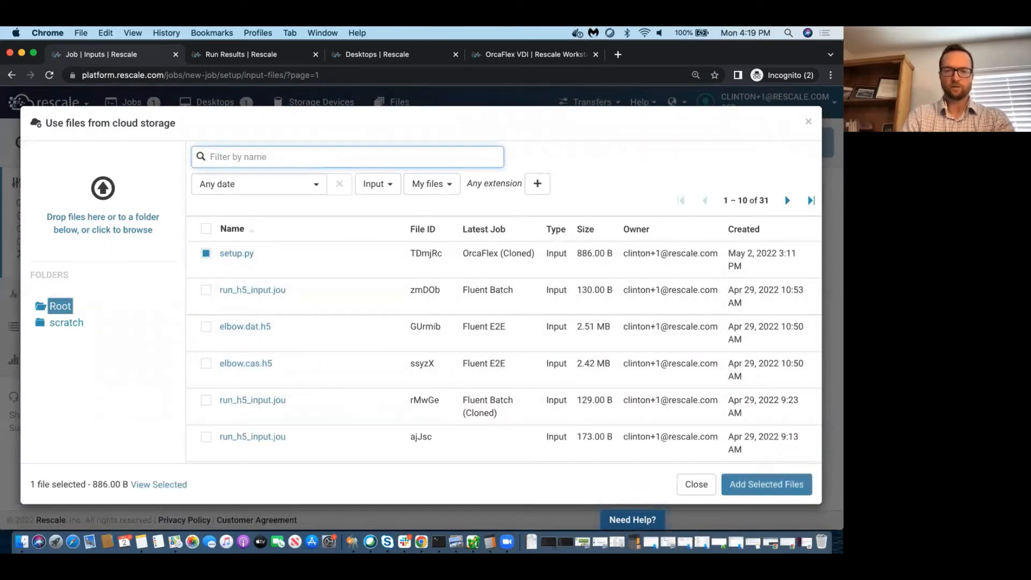
text(BOP)
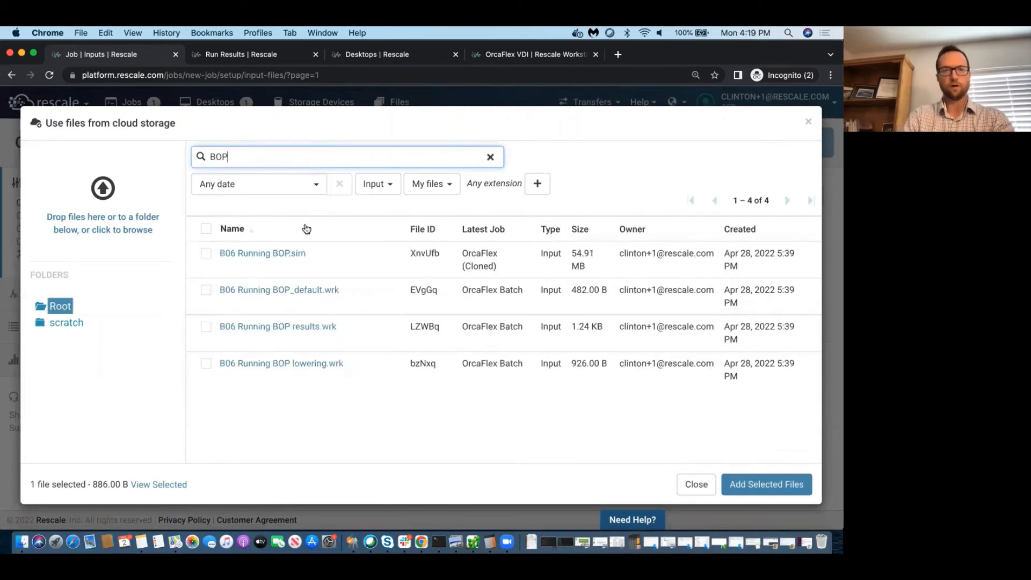
click(205, 254)
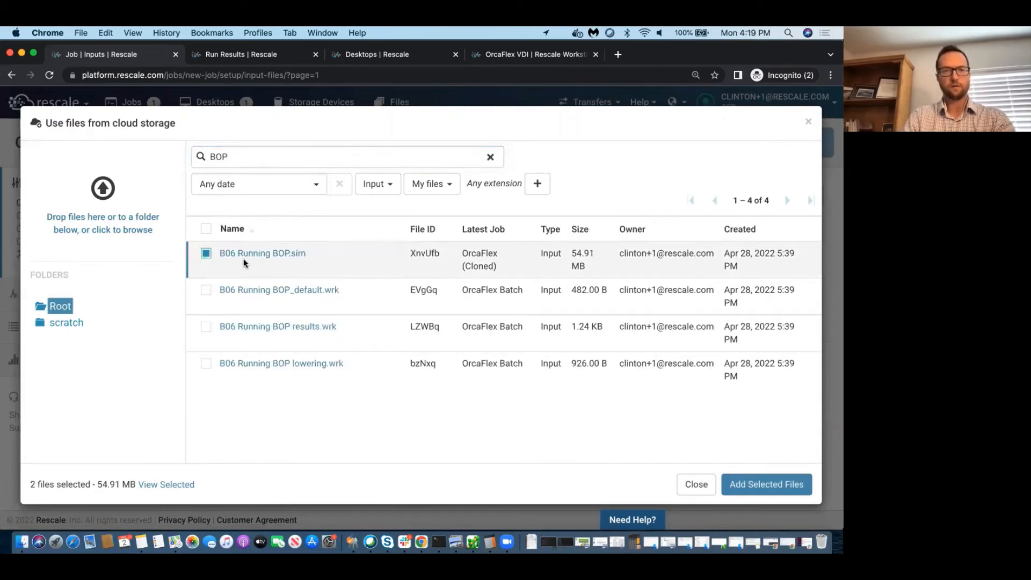
click(782, 486)
scroll(694, 391, down, 4)
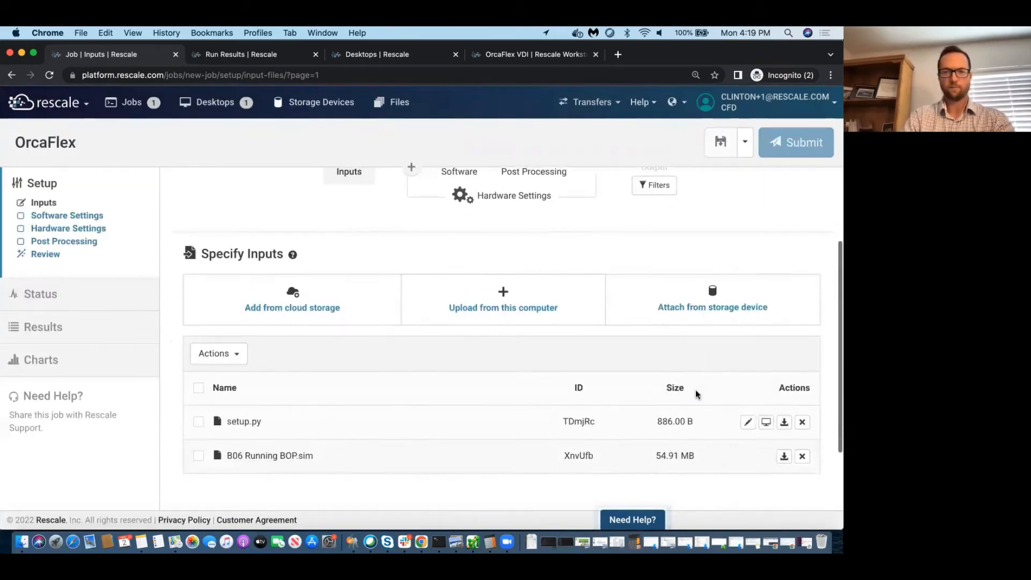
Choose OrcaFlex (FLEX License) as the job's software
scroll(695, 391, up, 3)
click(461, 250)
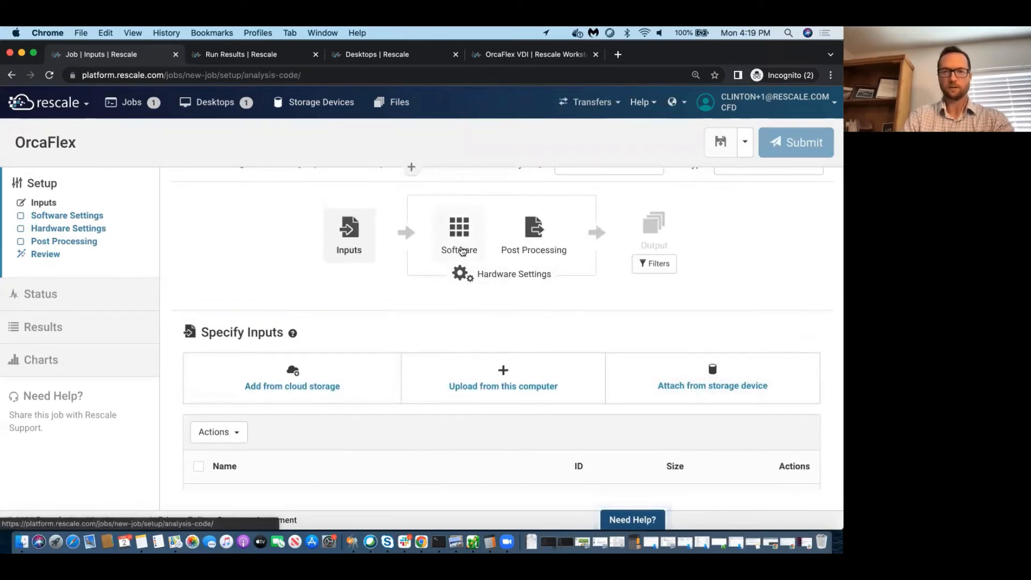
scroll(245, 437, down, 2)
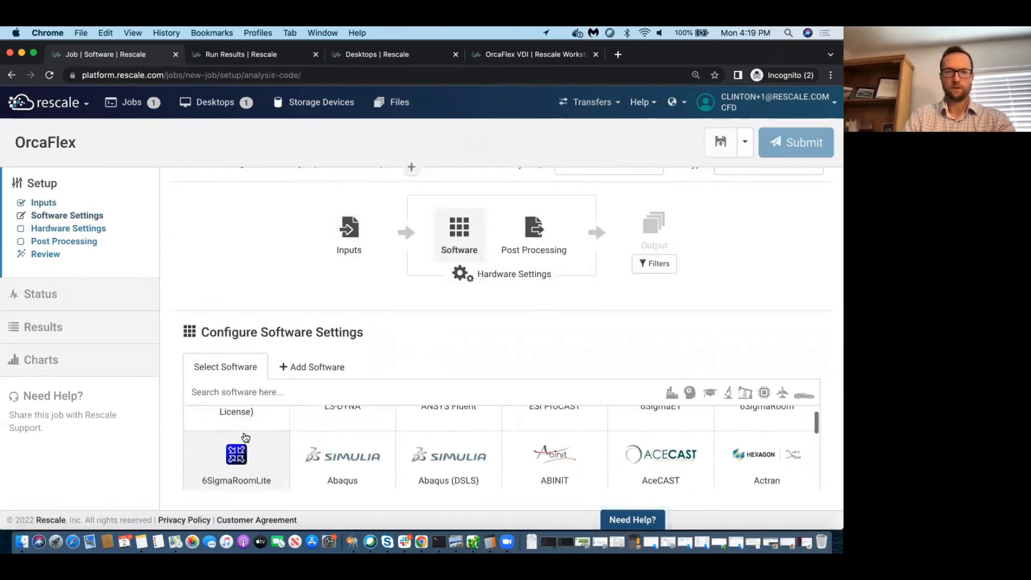
click(244, 416)
scroll(404, 361, down, 2)
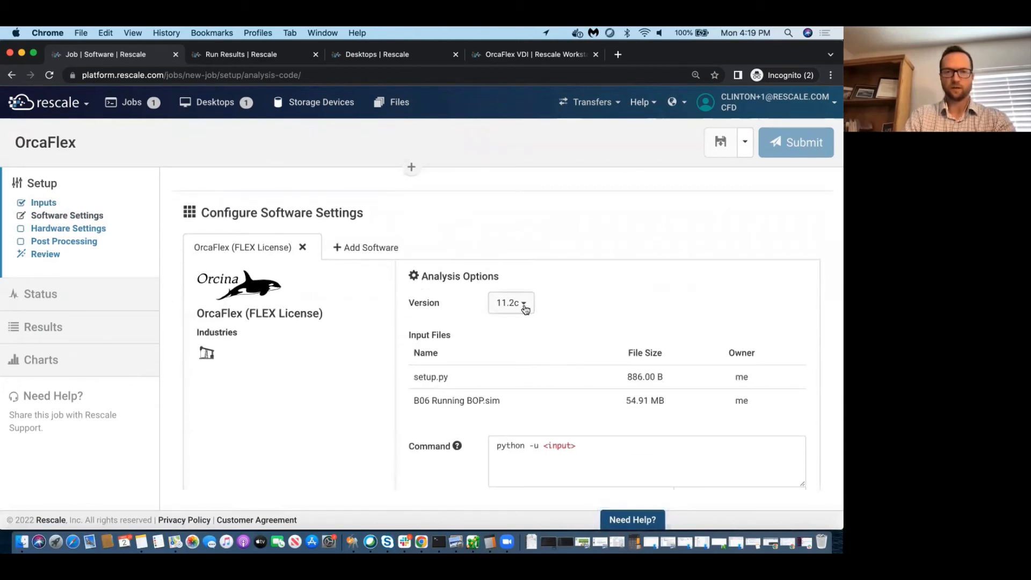
Complete the OrcaFlex analysis command as python -u setup.py, replacing the input placeholder with the script name
scroll(492, 344, down, 2)
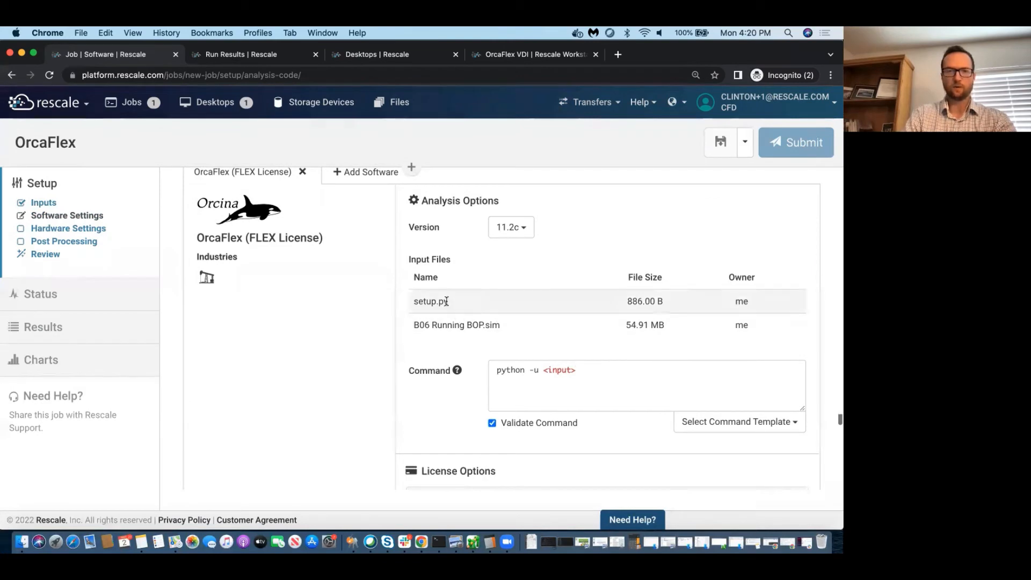
drag(450, 302, 420, 302)
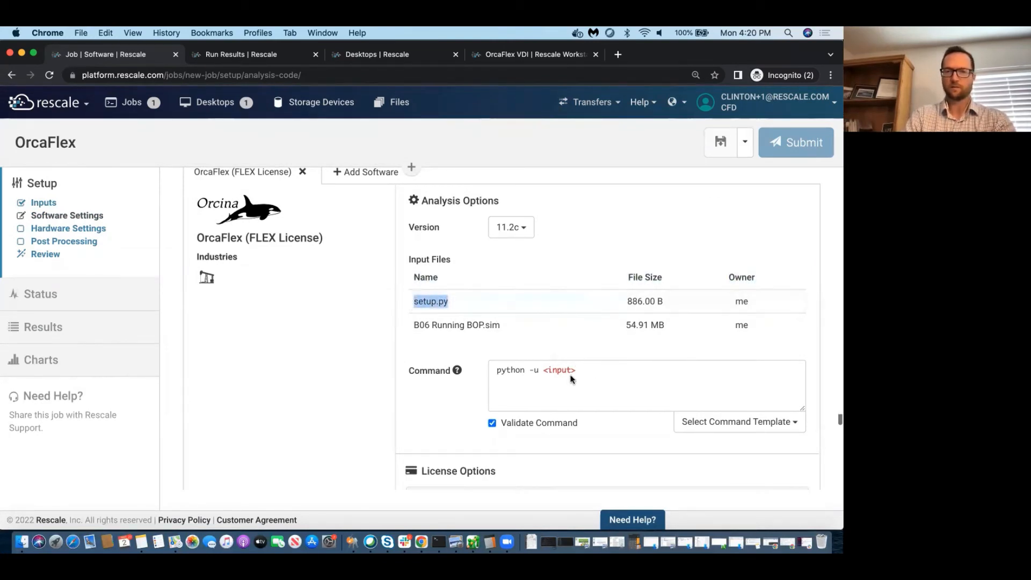
drag(578, 370, 546, 368)
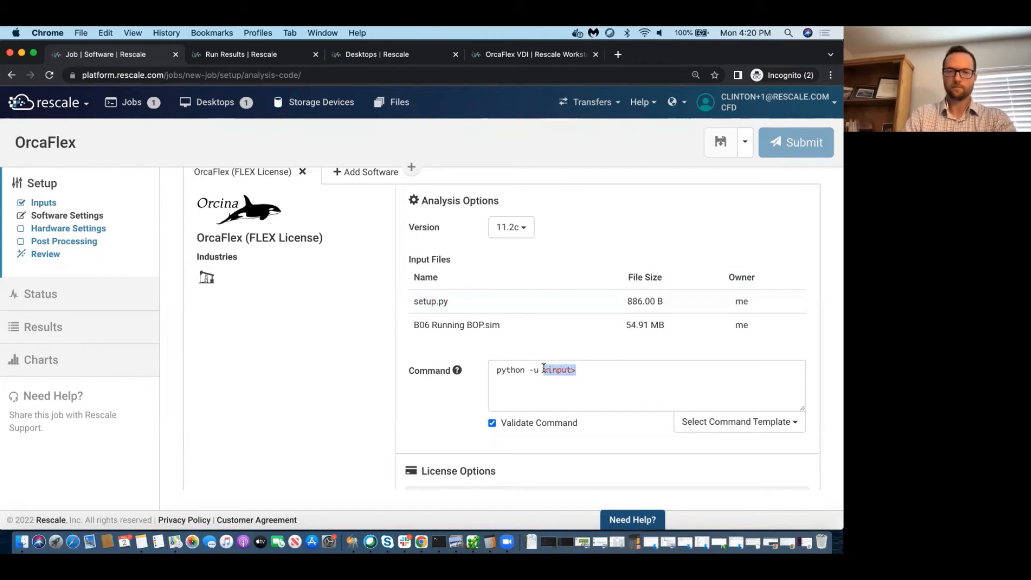
text(setup.py)
Enable the existing license with the saved license server value and continue to the hardware settings
scroll(591, 350, down, 3)
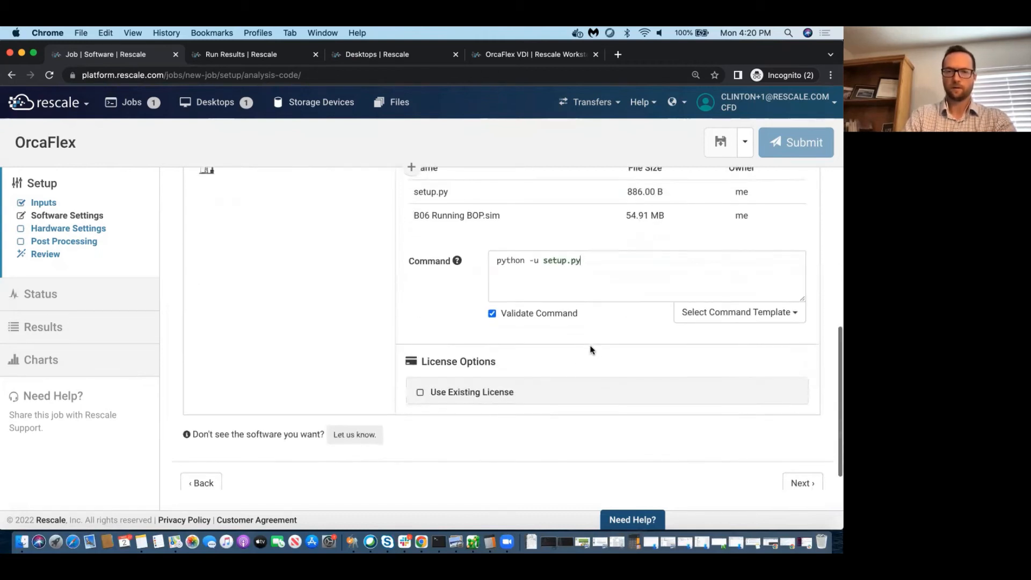
click(523, 393)
scroll(526, 356, down, 2)
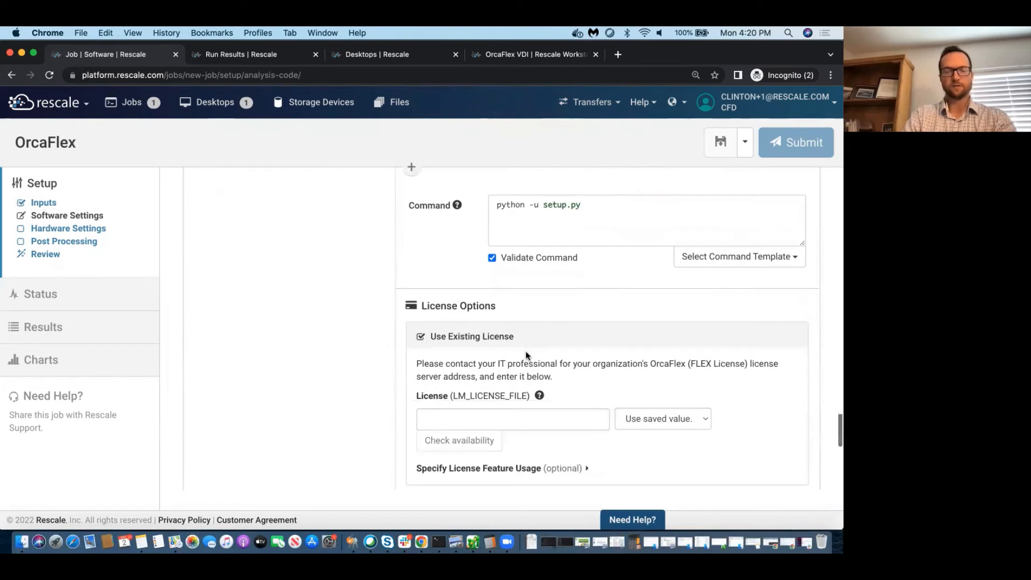
scroll(526, 356, down, 1)
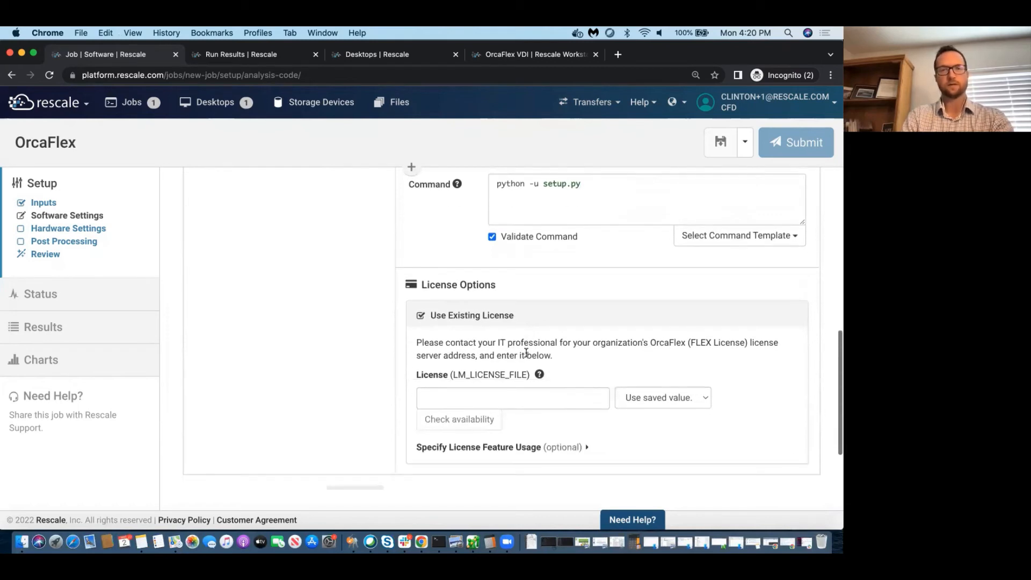
click(651, 400)
click(653, 410)
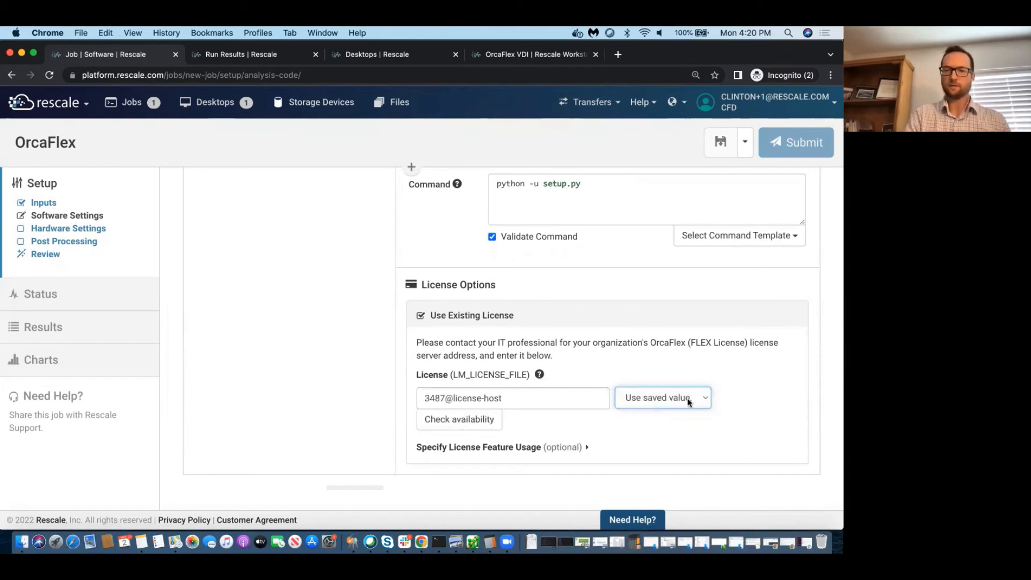
scroll(763, 413, down, 3)
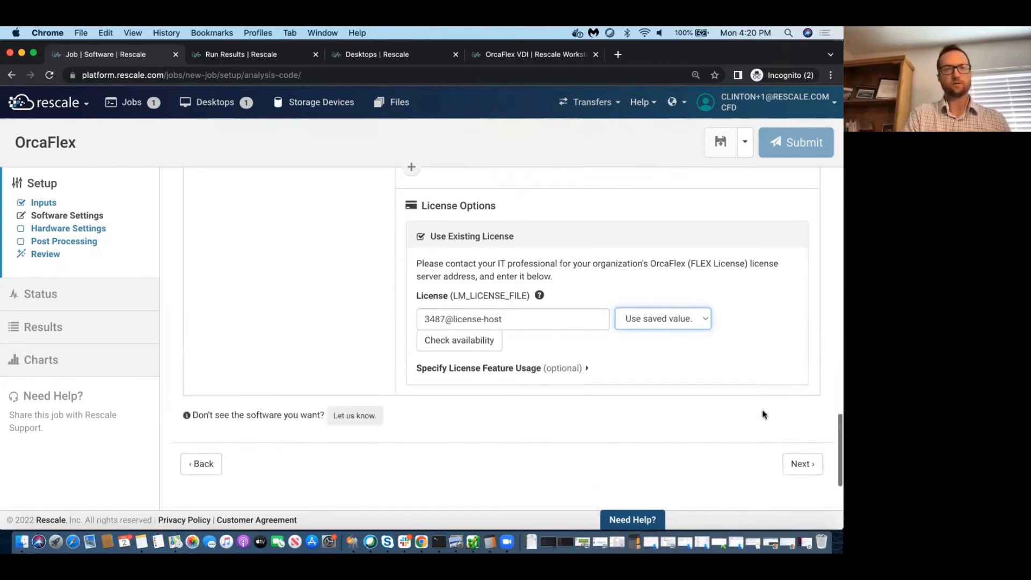
click(803, 464)
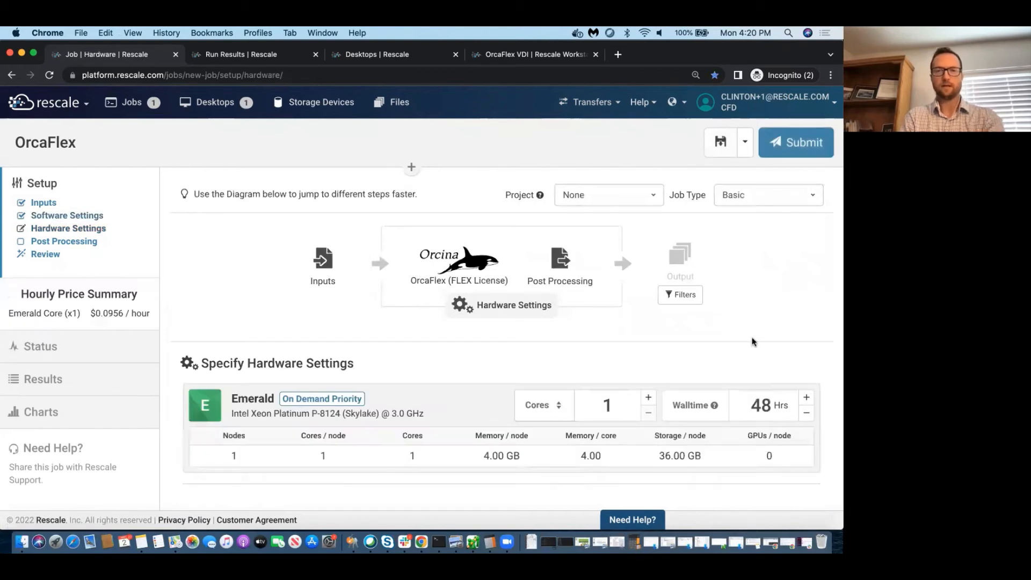
Examine the coretype categories available for the job, including Coretype Sets and General Purpose
scroll(755, 306, down, 6)
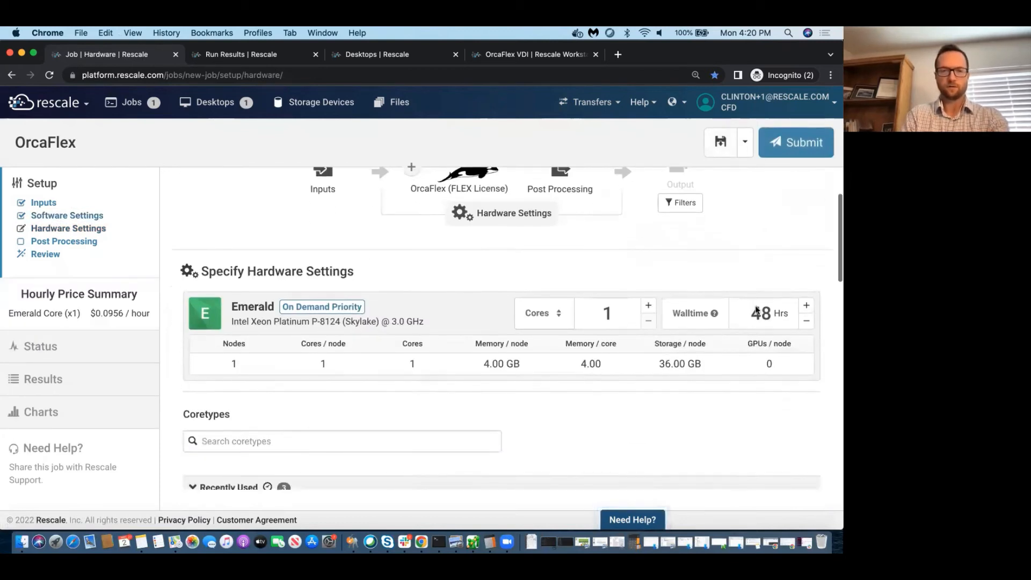
click(230, 399)
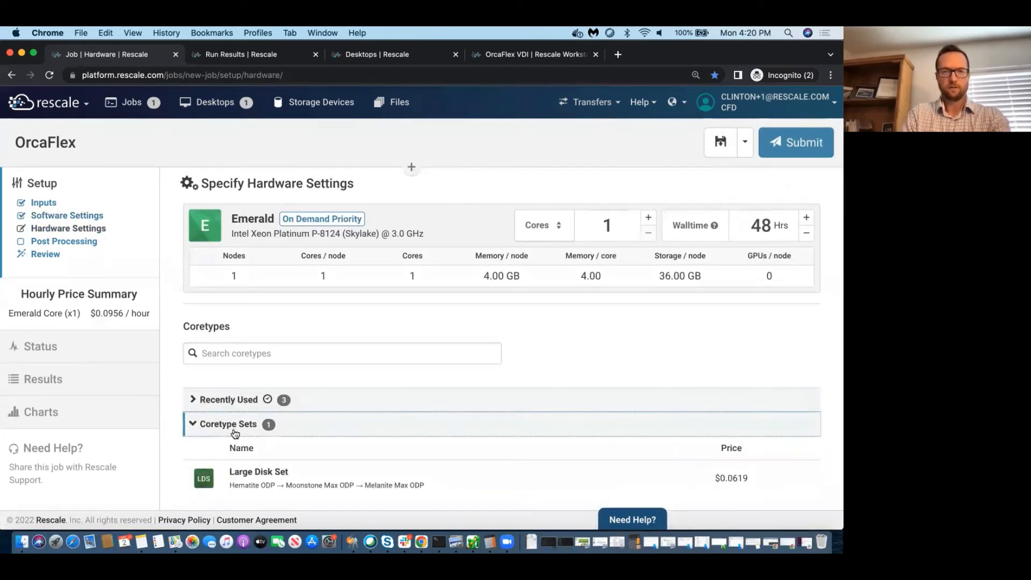
click(234, 423)
click(239, 453)
scroll(311, 449, down, 2)
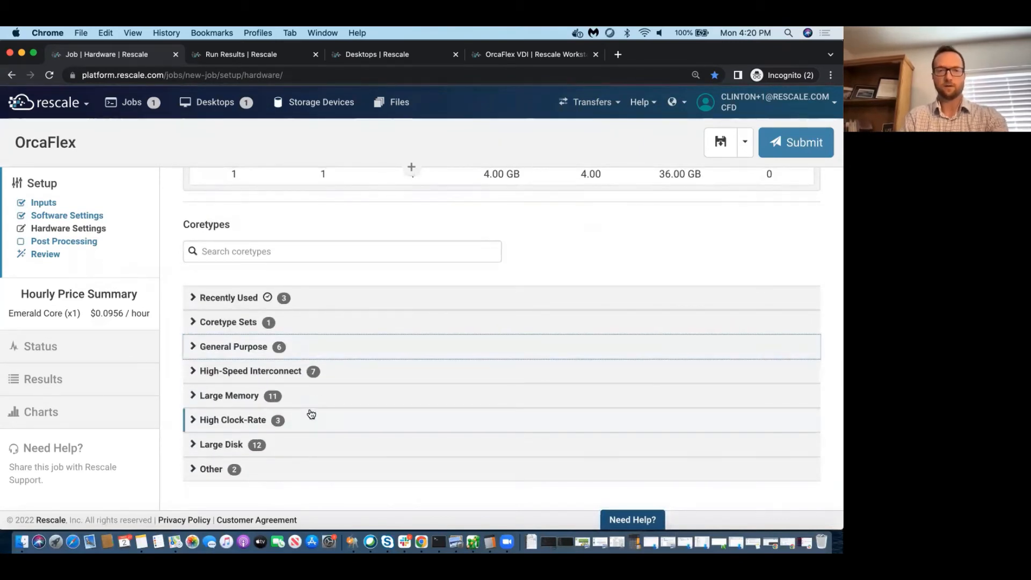
click(250, 348)
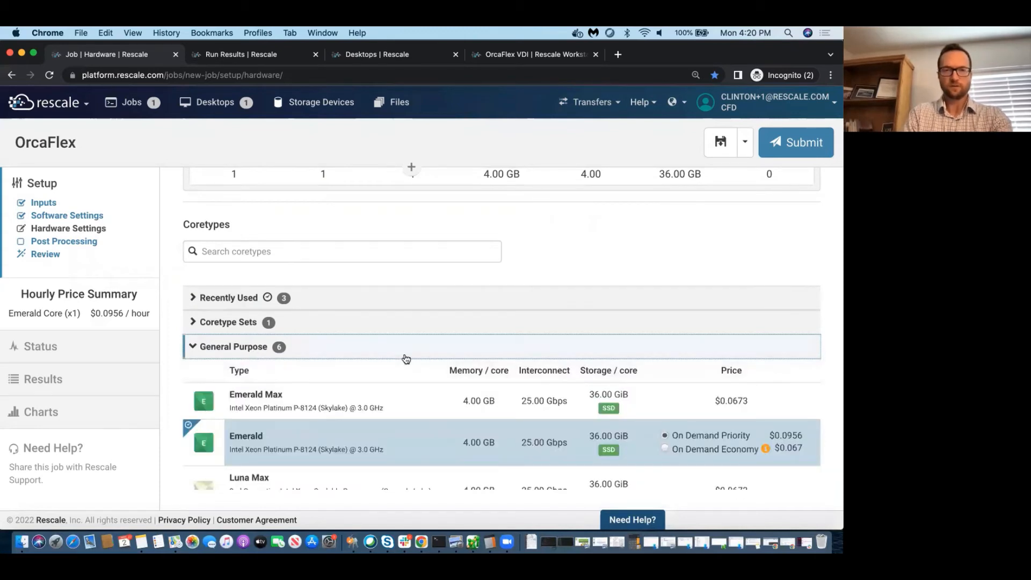
Raise the Emerald core count through its preset increments up to 144
scroll(406, 360, up, 3)
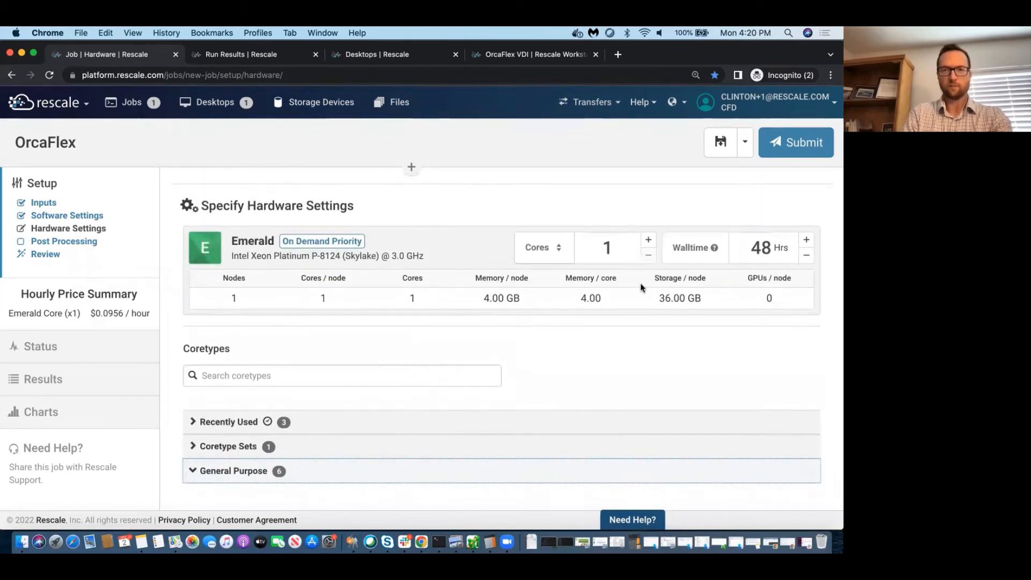
click(649, 239)
click(649, 239)
click(650, 239)
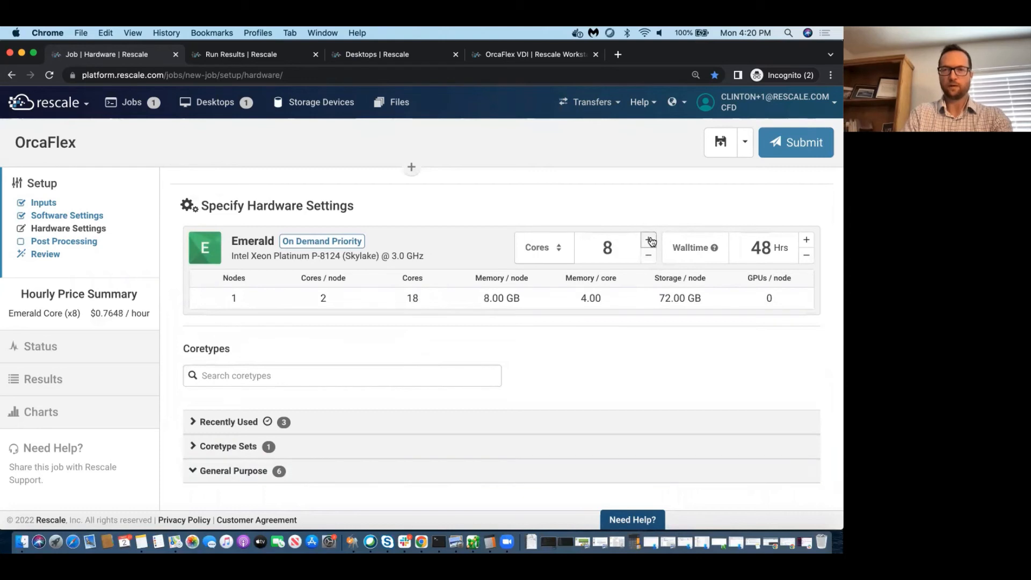
click(650, 240)
click(649, 239)
click(650, 240)
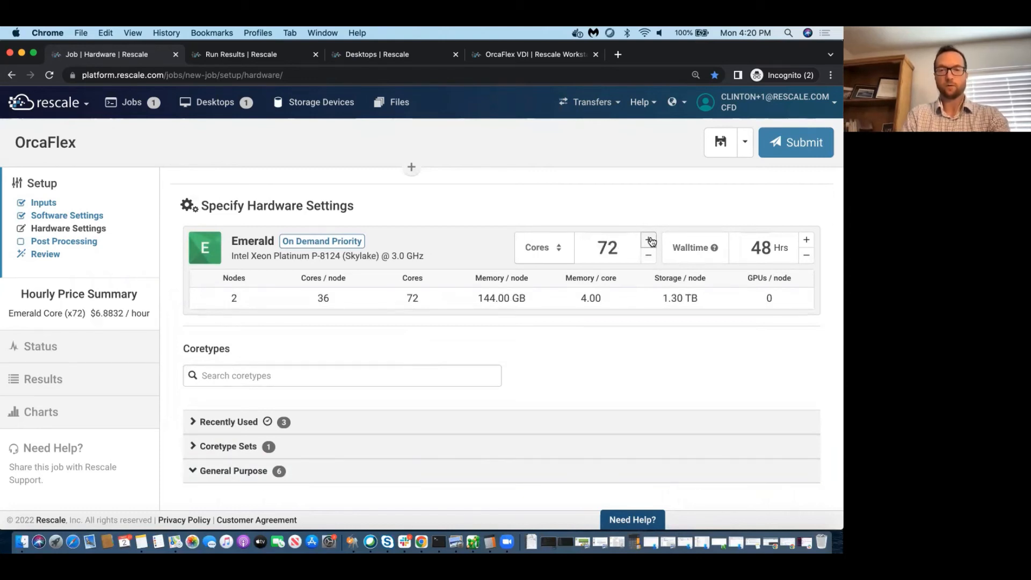
click(650, 240)
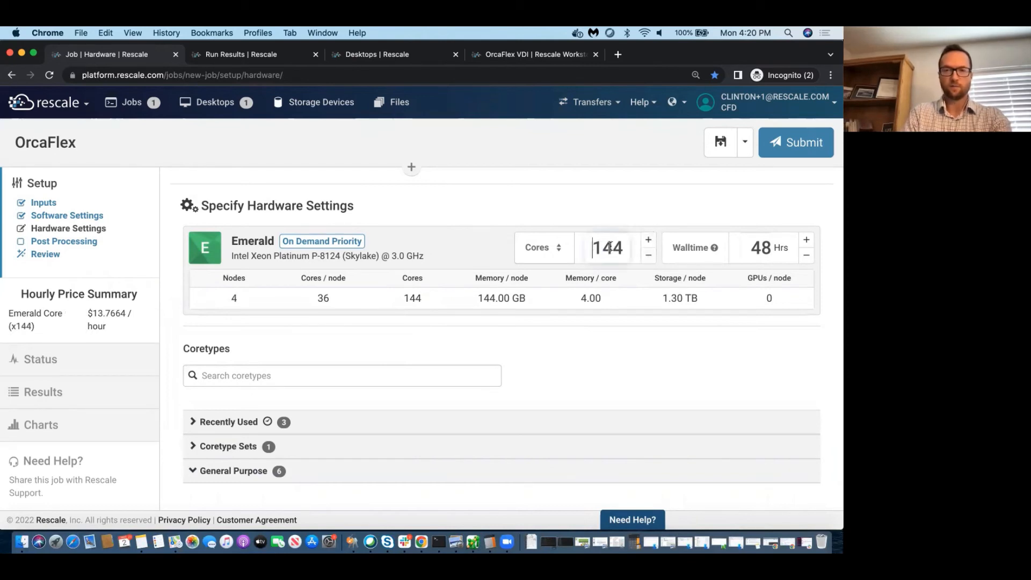
Set the Emerald hardware to 18 cores with a 2-hour walltime and submit the job
drag(591, 247, 623, 248)
text(18)
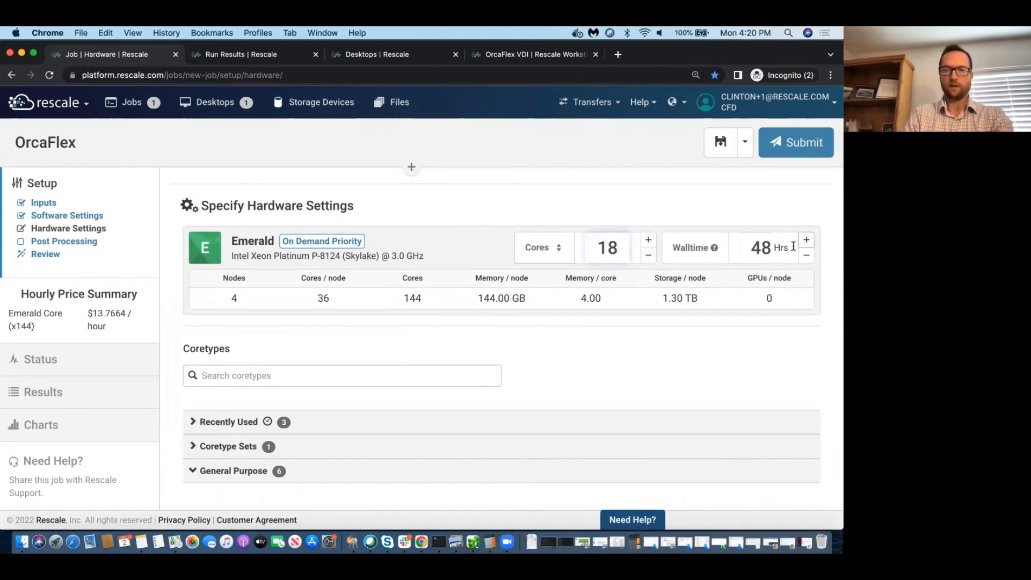
drag(751, 248, 774, 247)
text(2)
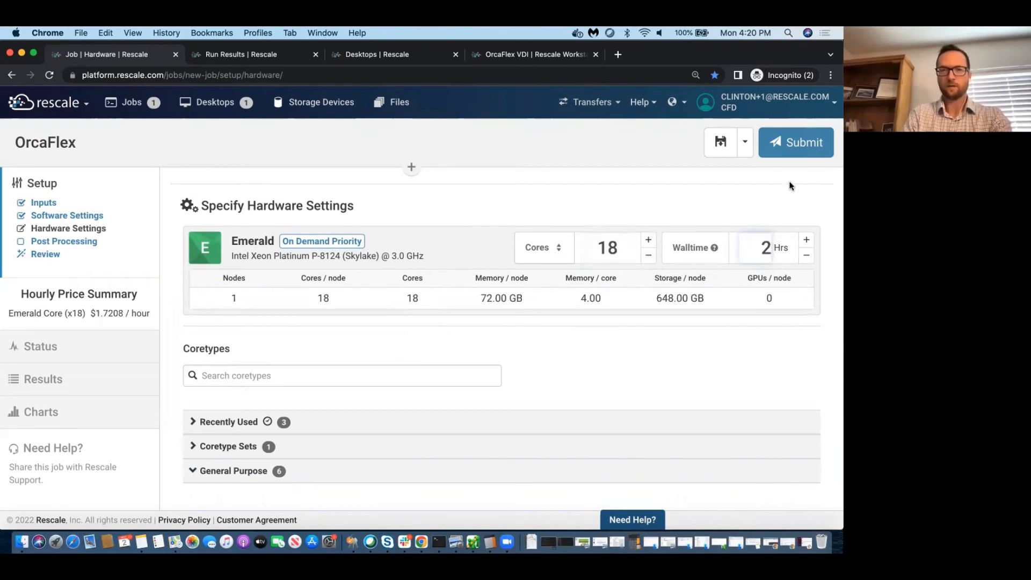
click(800, 152)
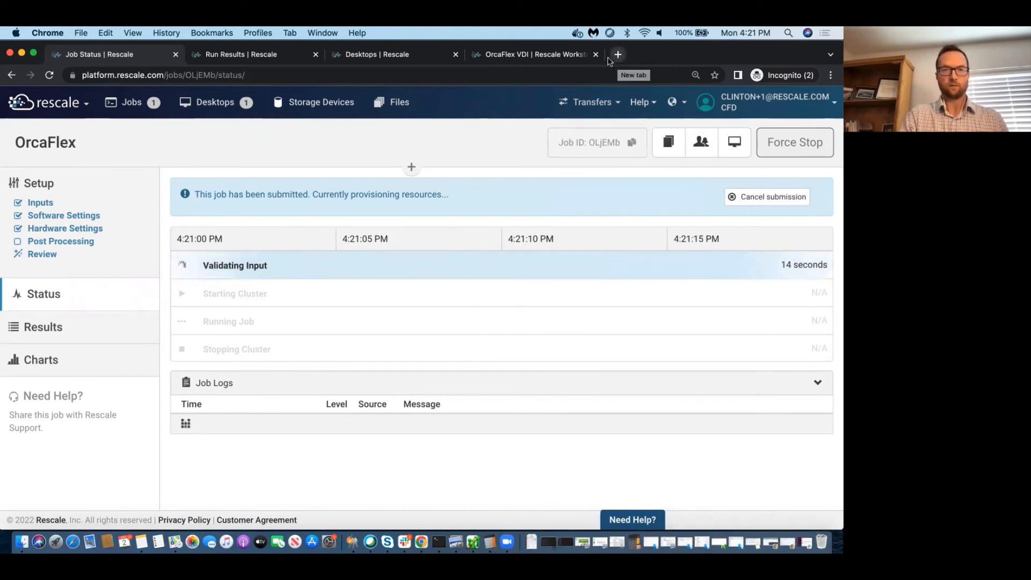
Create a new desktop and name it OrcaFlex VDI
click(223, 106)
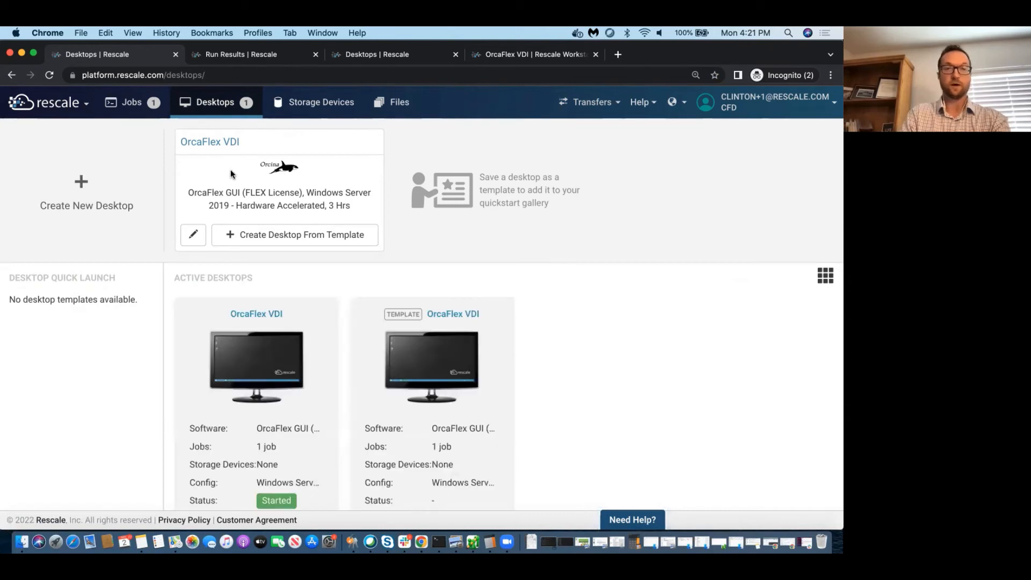
click(78, 193)
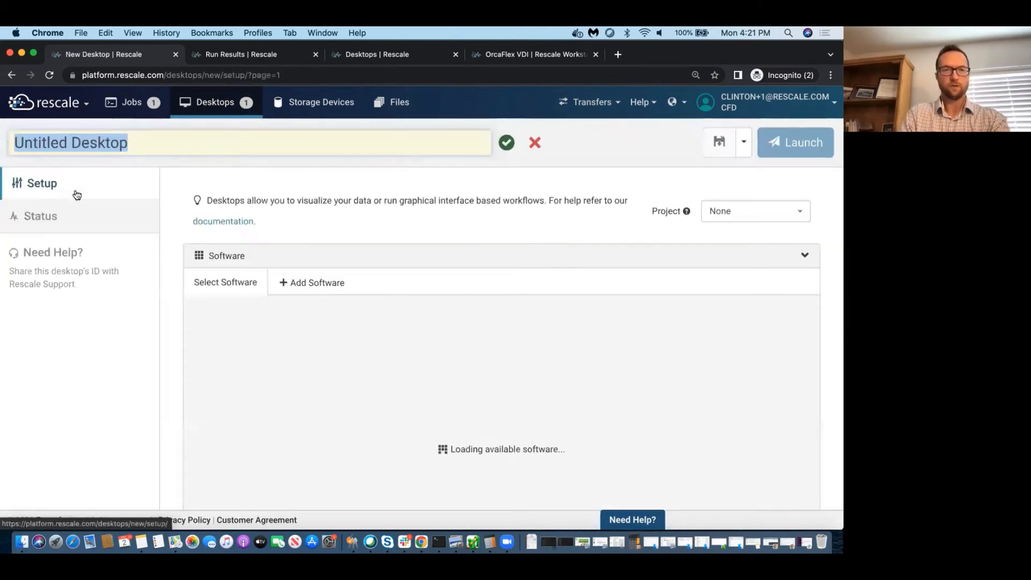
text(Or)
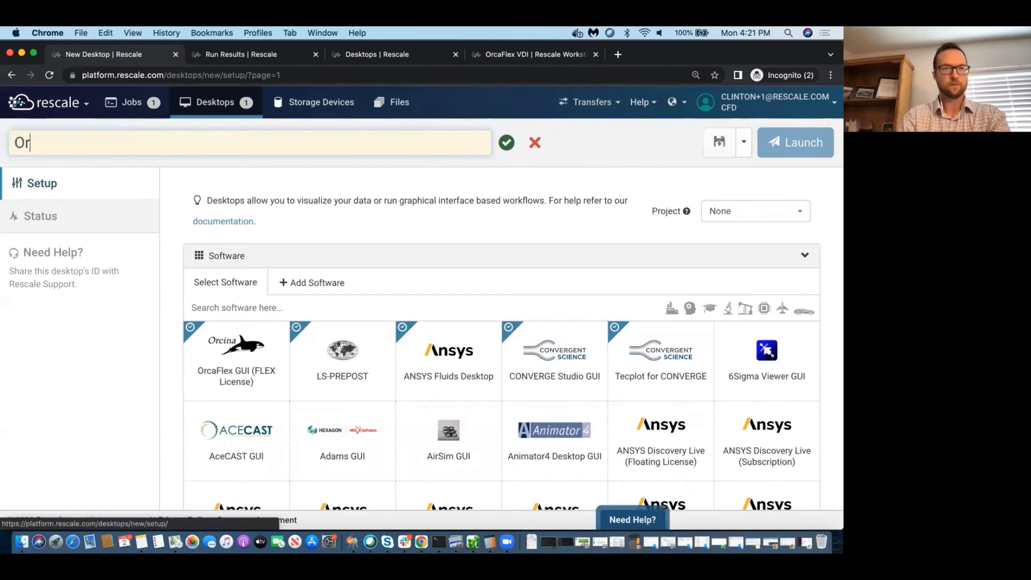
text(caFlex VDI)
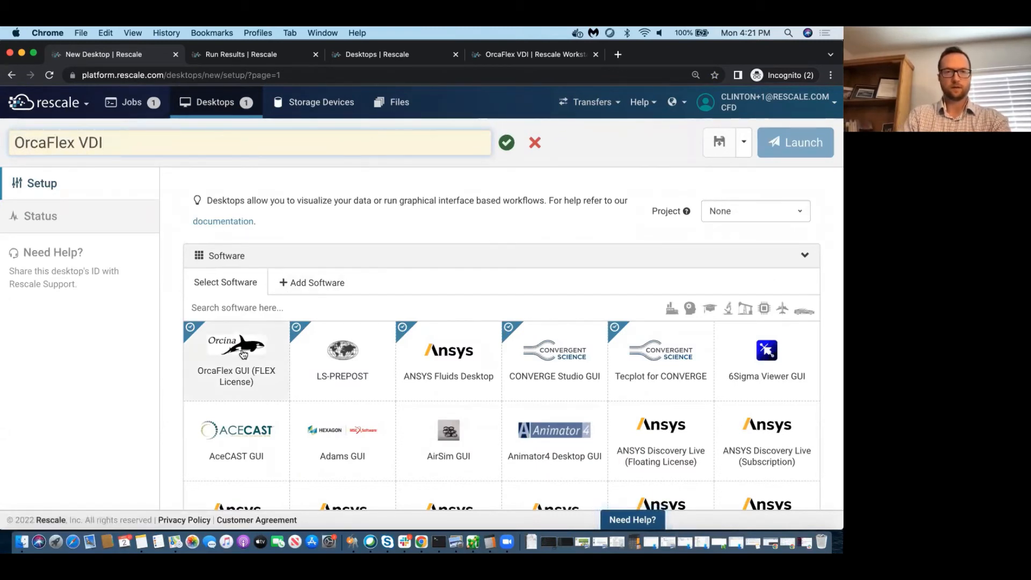
key(Return)
Add the OrcaFlex GUI (FLEX License) software and have it use the existing license at 3847@license-host
click(243, 349)
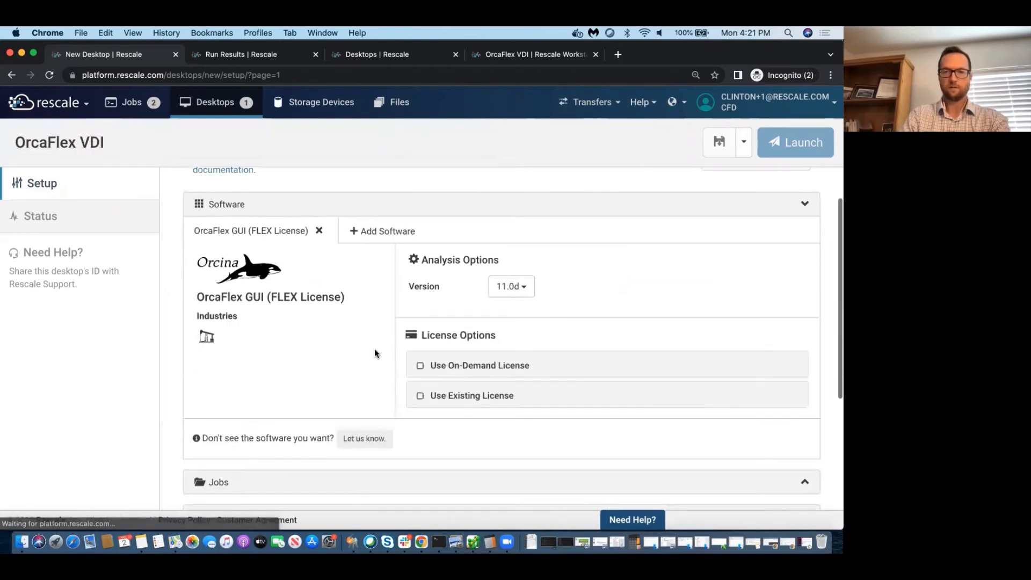
click(429, 383)
scroll(437, 392, down, 3)
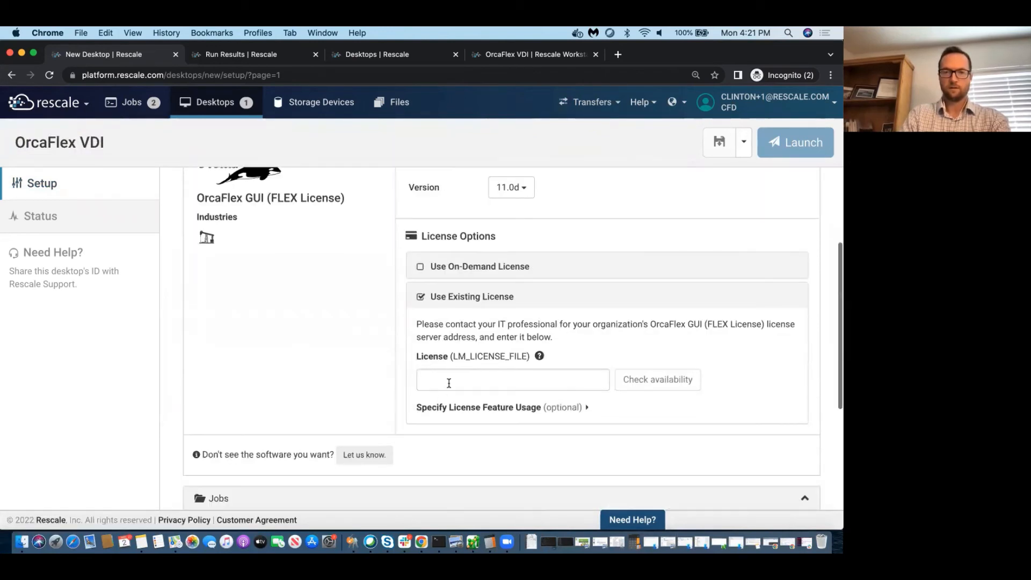
click(448, 383)
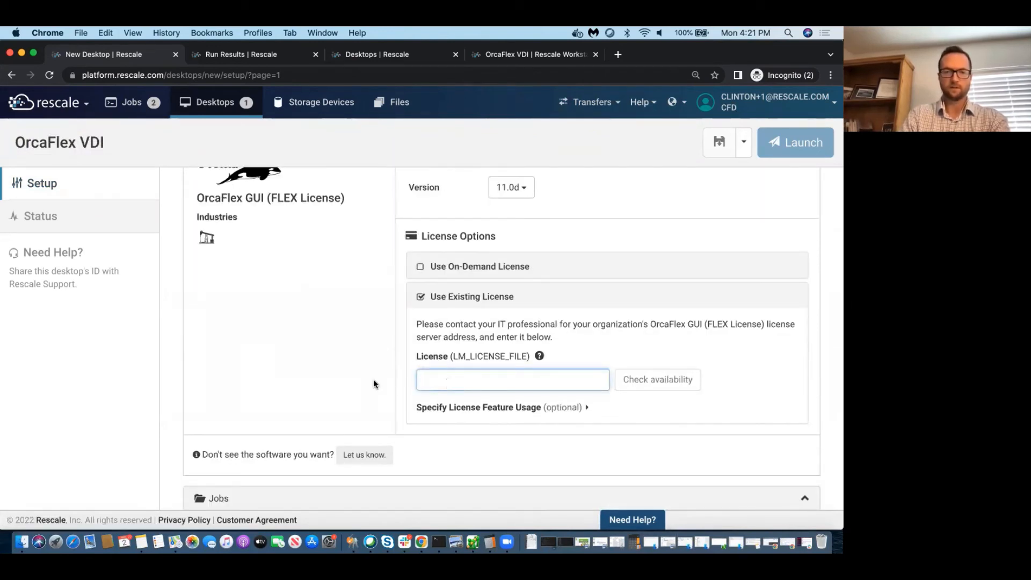
text(3847)
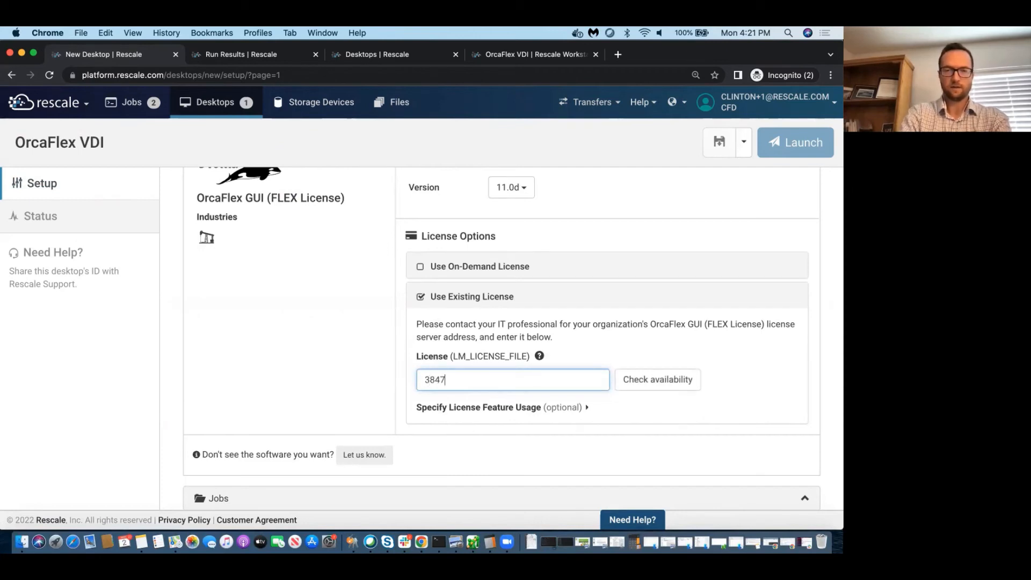
text(@license)
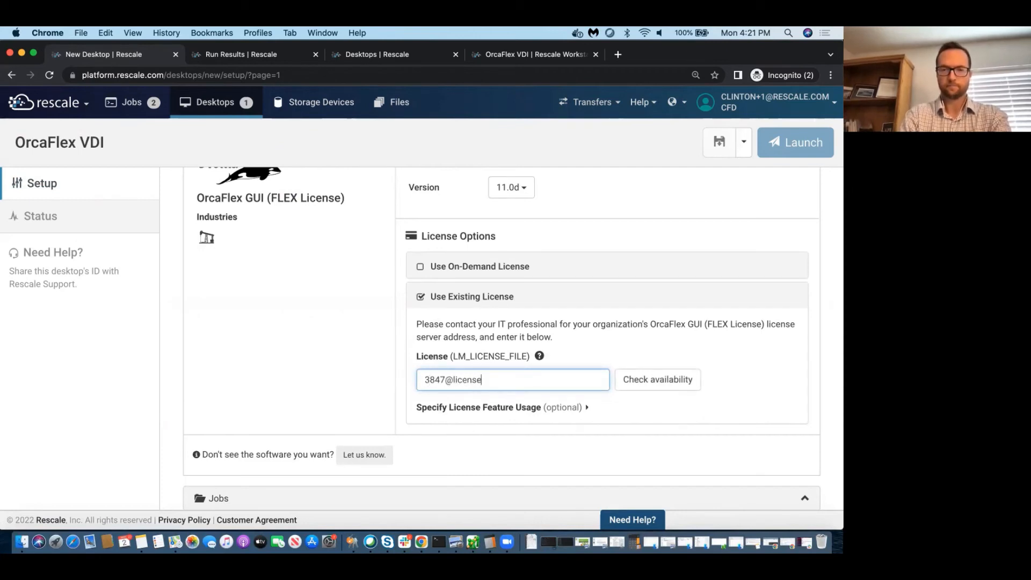
text(-host)
Attach the first completed OrcaFlex (Cloned) job in the jobs list to the desktop
scroll(263, 356, down, 3)
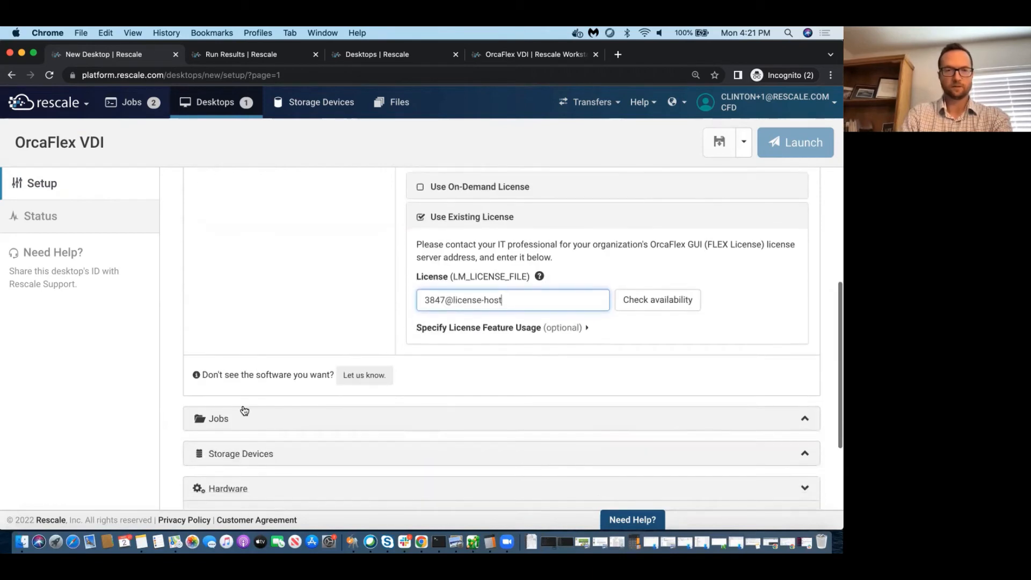
click(240, 423)
scroll(259, 384, down, 4)
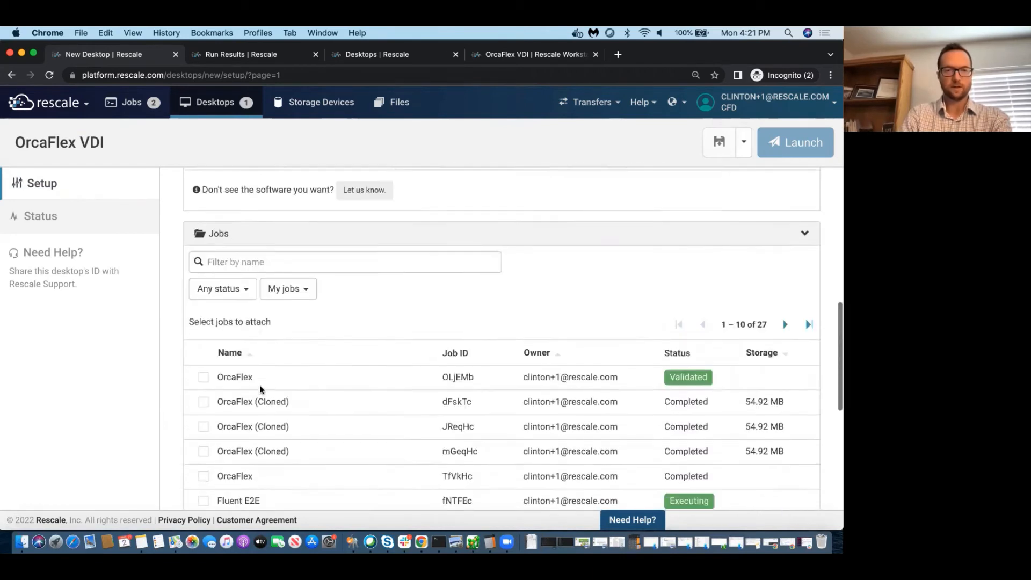
click(204, 401)
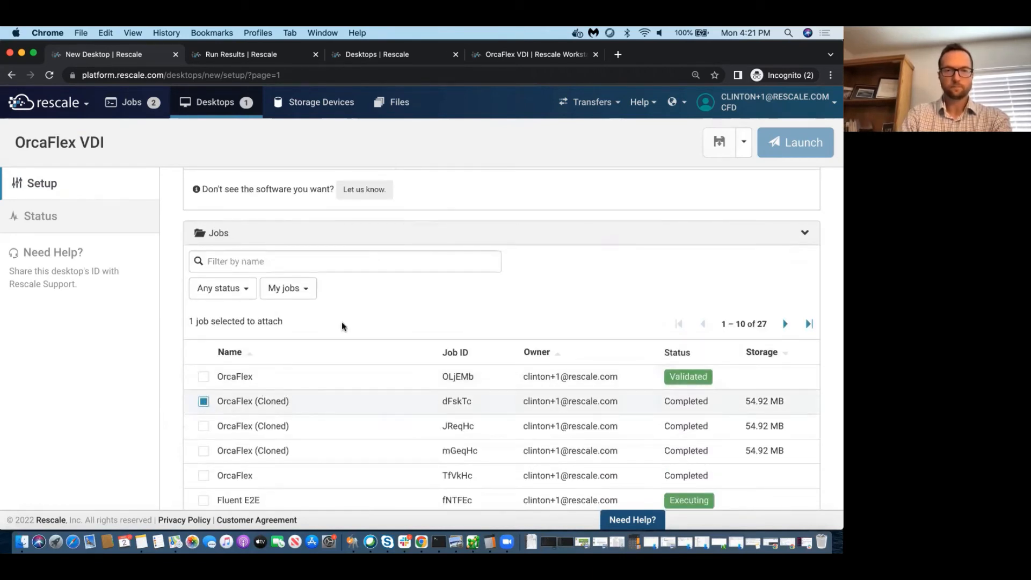
Choose the Windows Server 2019 - Hardware Accelerated hardware with a 1-hour walltime and launch the desktop with the default access settings
scroll(341, 321, down, 5)
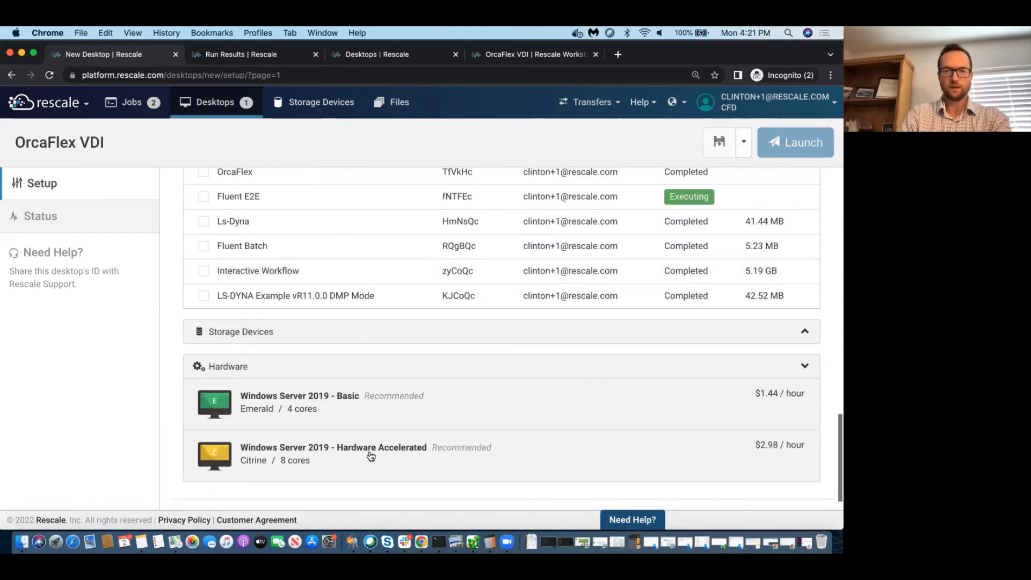
click(370, 456)
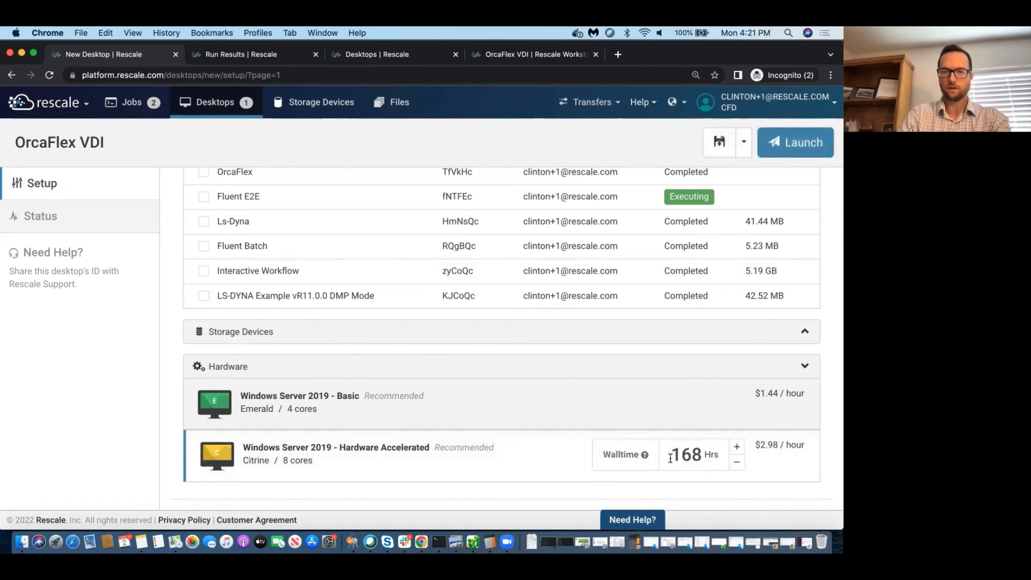
drag(673, 456, 702, 462)
text(1)
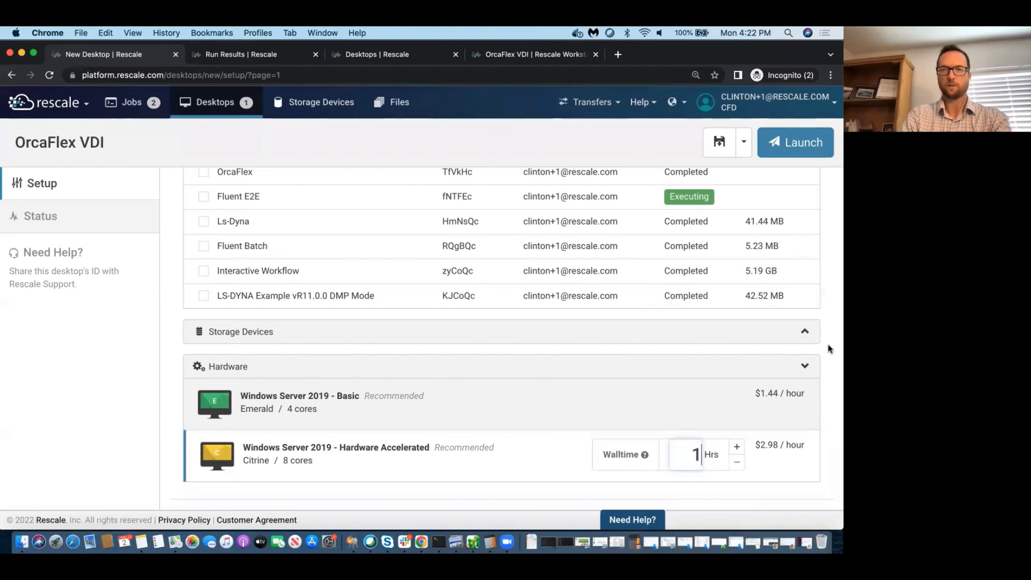
click(785, 148)
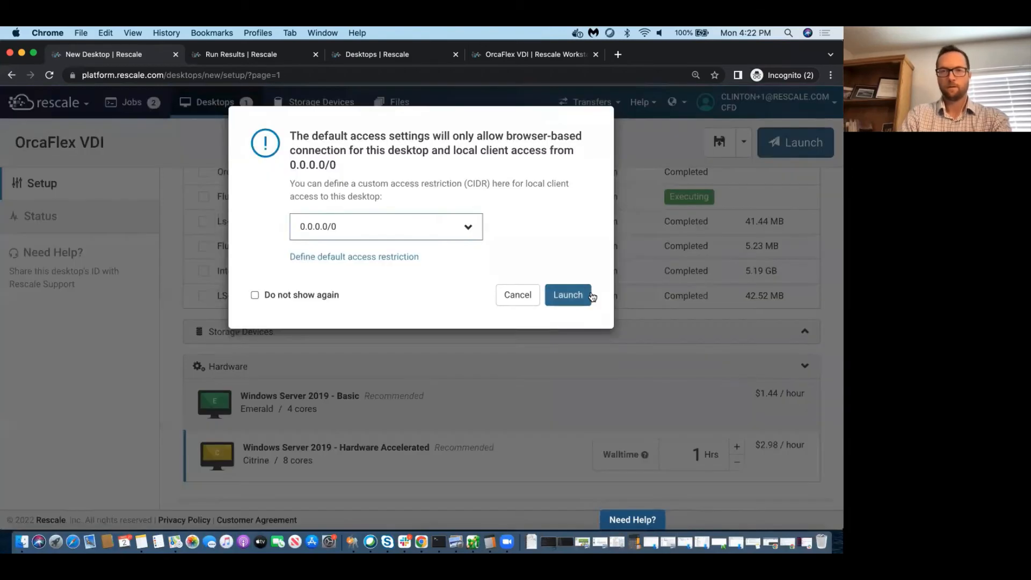
click(577, 299)
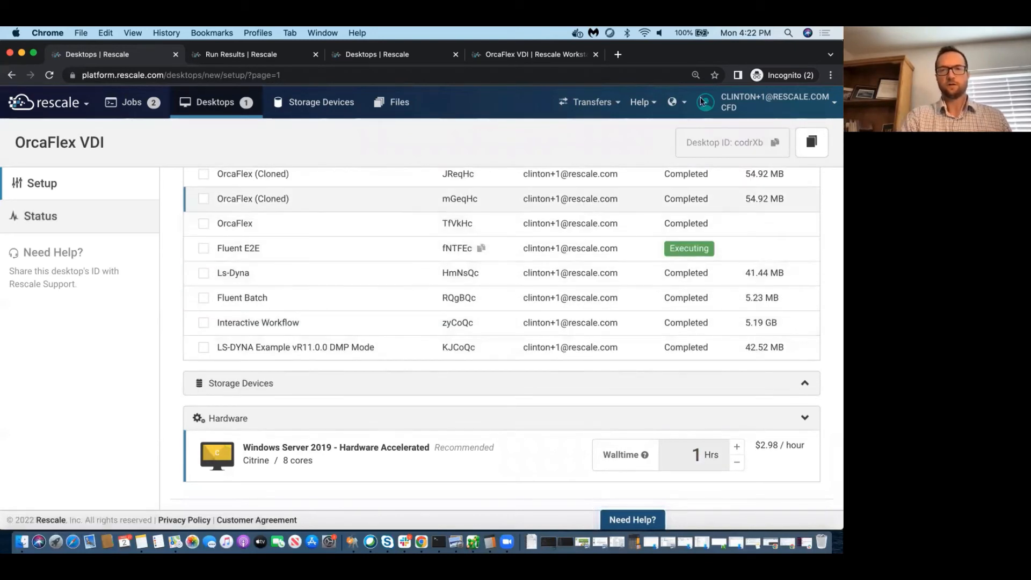
Switch to the already started OrcaFlex VDI desktop and connect to it in the browser
click(412, 56)
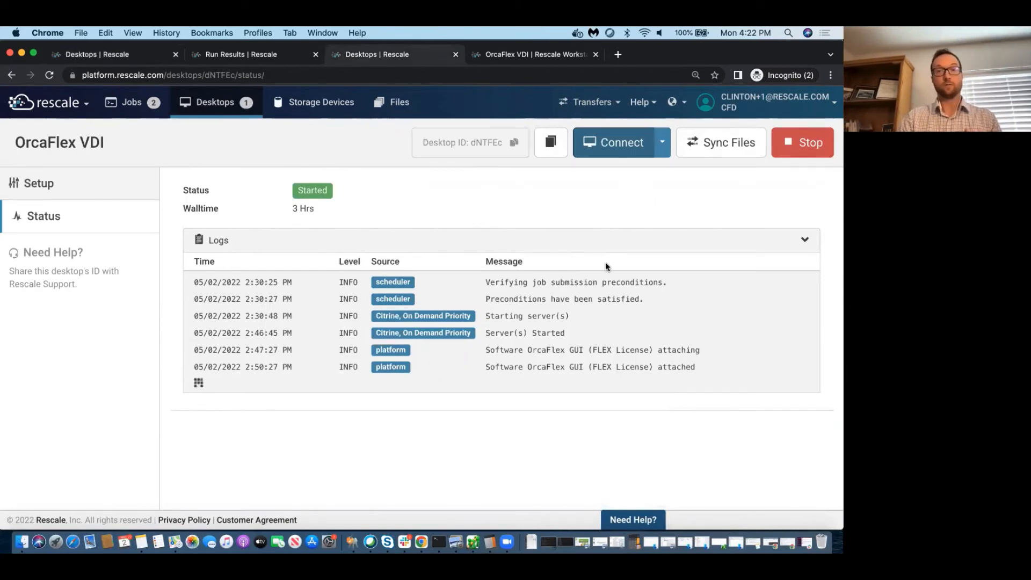
click(613, 134)
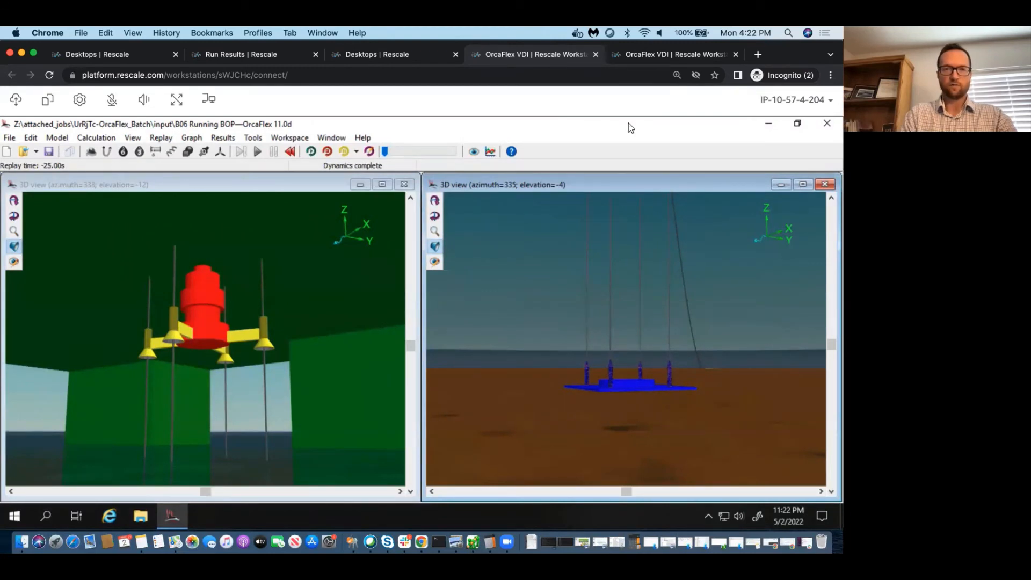
Play the B06 Running BOP simulation replay in OrcaFlex and advance it to about 136.8 s
click(316, 158)
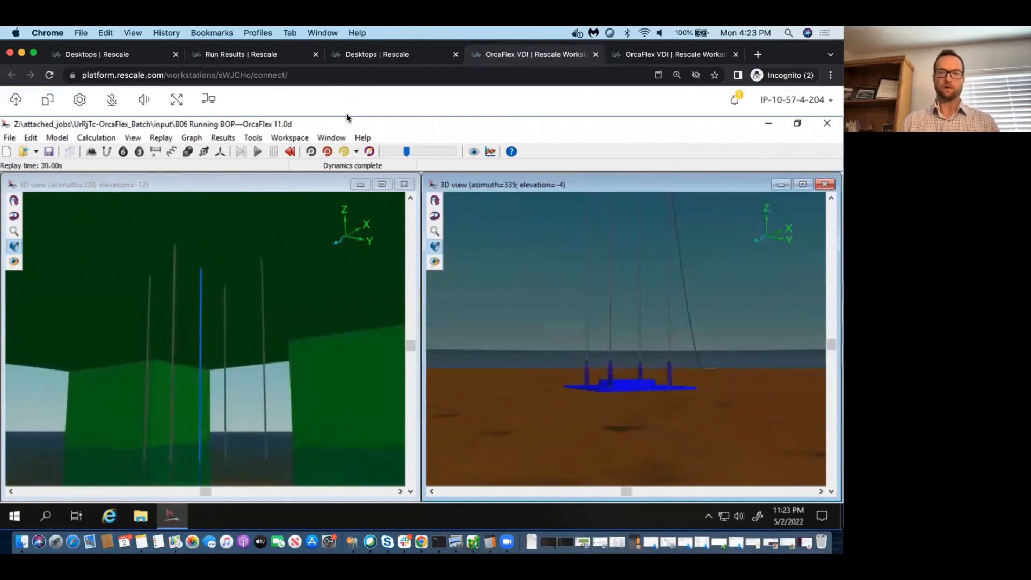
click(443, 151)
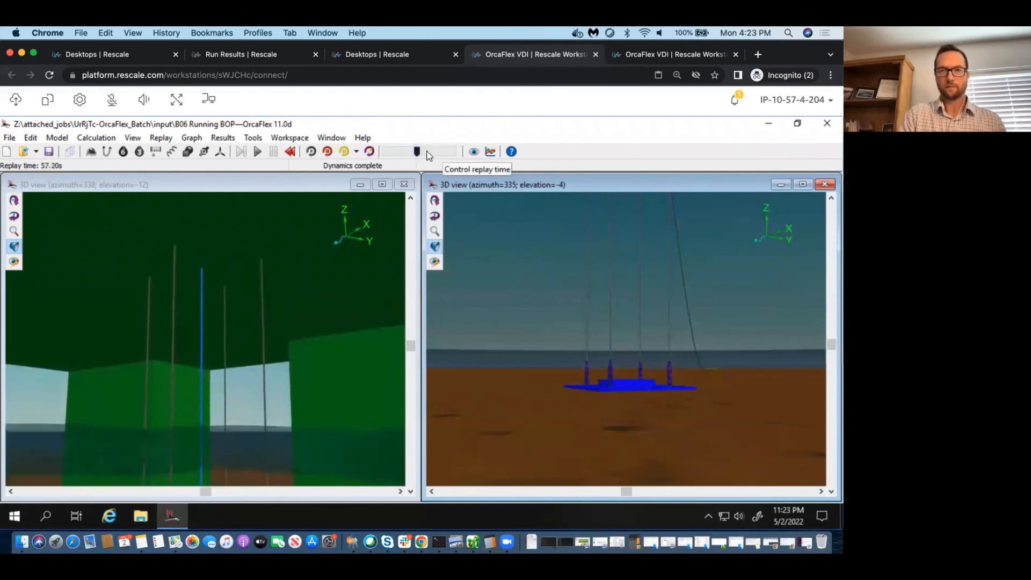
click(450, 153)
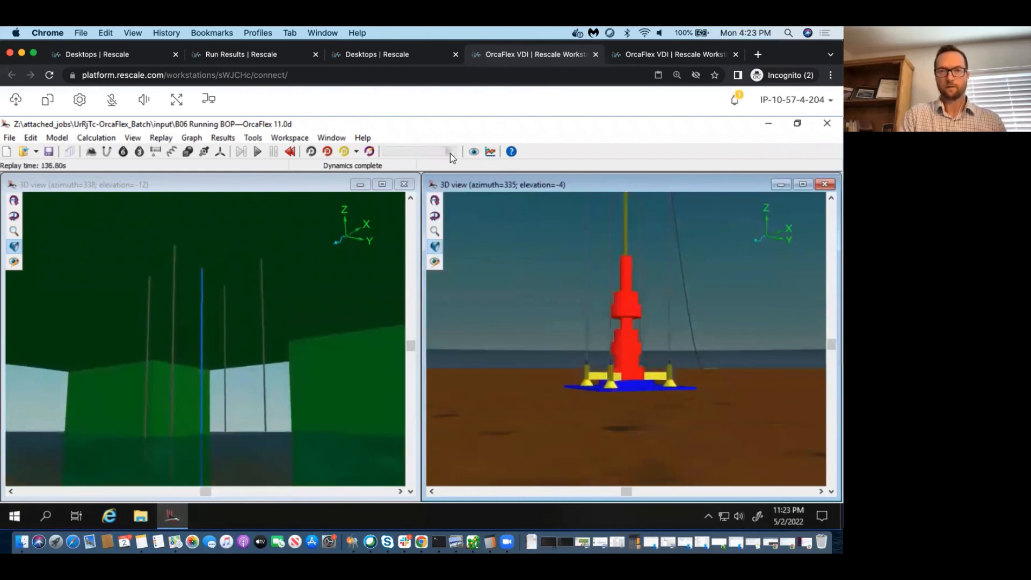